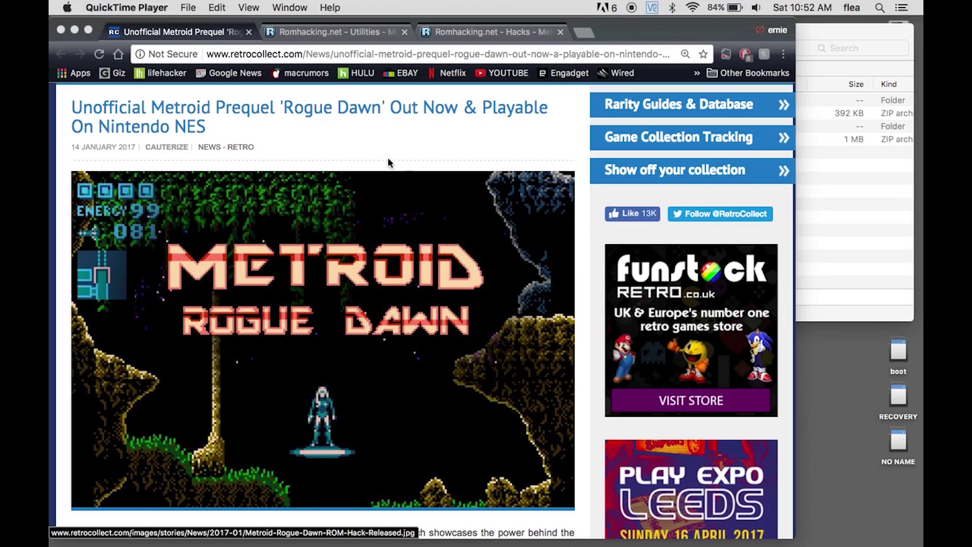
Bring the Patch folder forward and expand Rogue_Dawn_V121 to reveal its contents
scroll(375, 256, down, 9)
scroll(375, 257, down, 15)
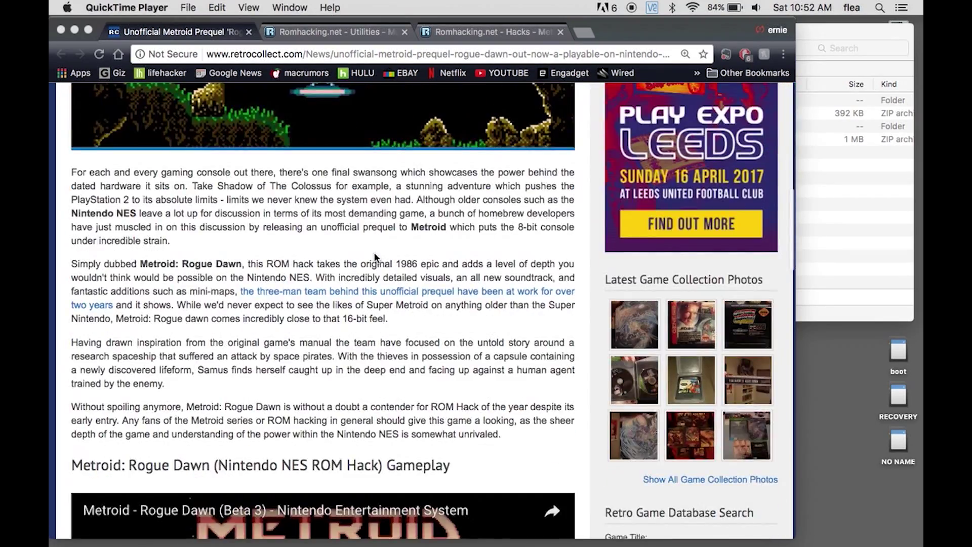
scroll(375, 257, up, 20)
scroll(375, 258, down, 14)
scroll(374, 257, up, 4)
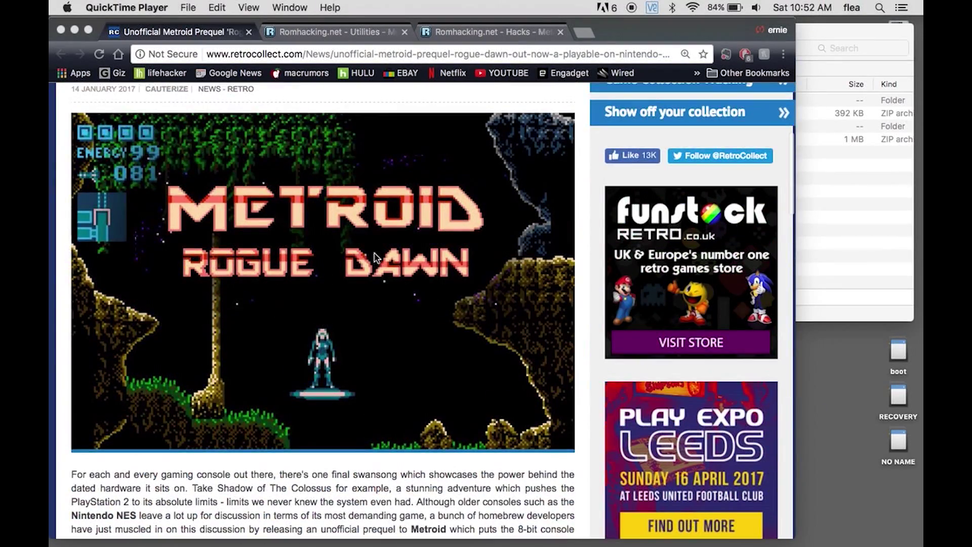
scroll(375, 257, down, 1)
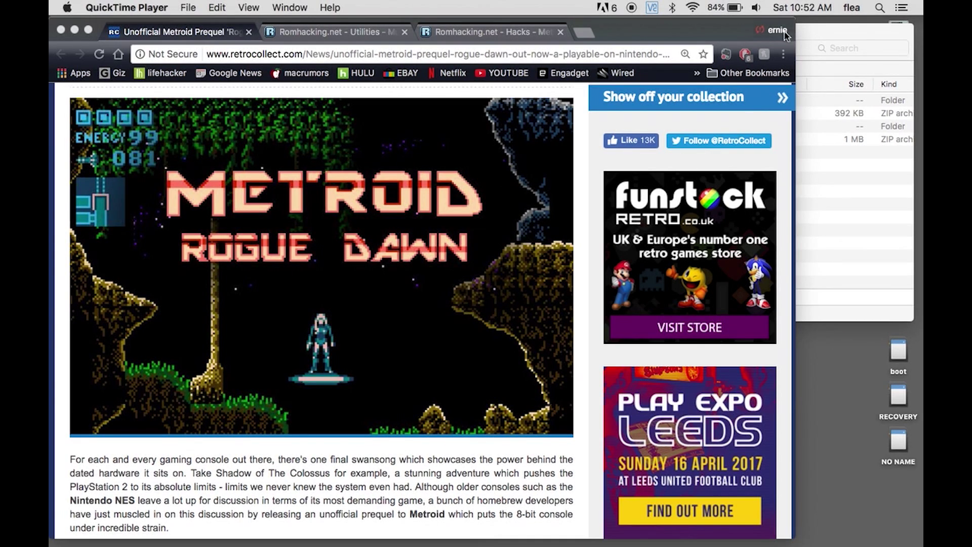
click(812, 31)
click(567, 139)
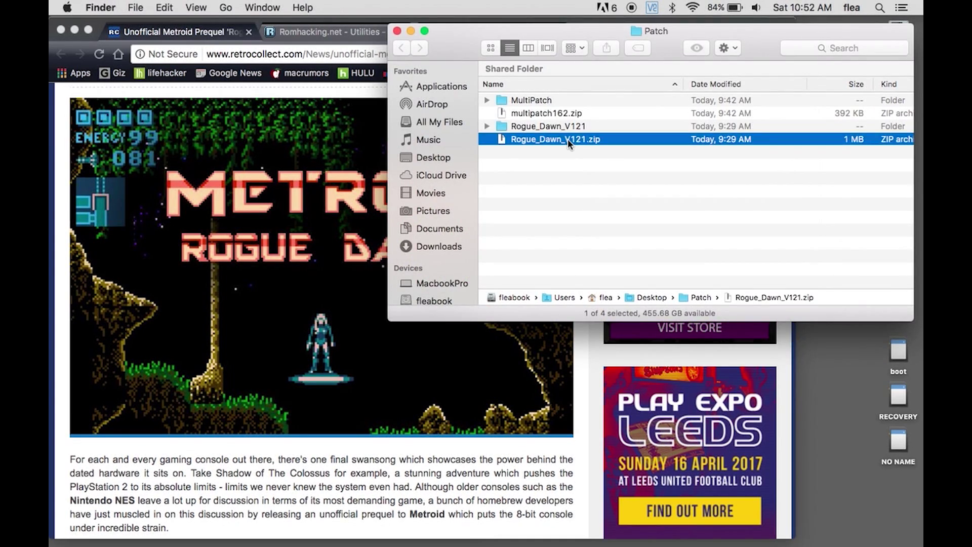
click(487, 126)
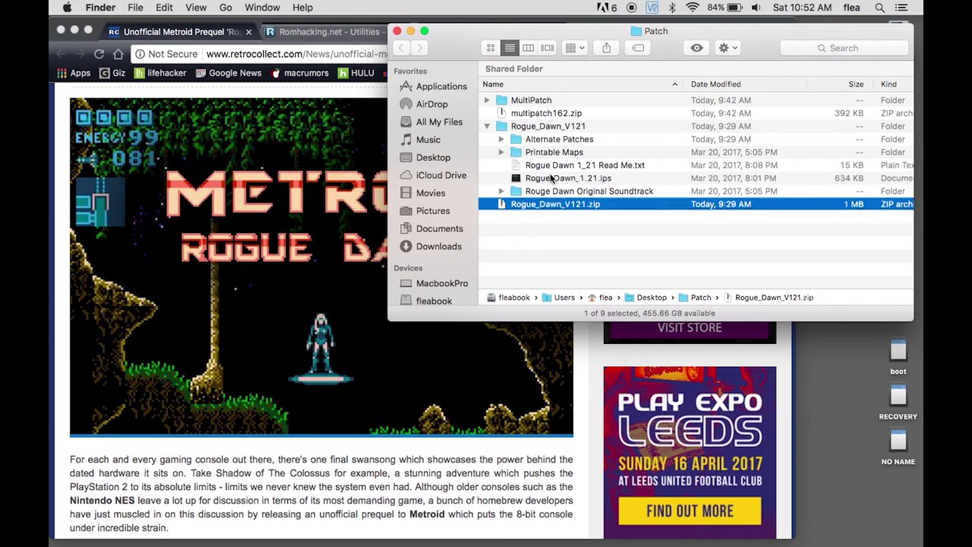
Select the Rogue_Dawn_1.21.ips and folder rows, then clear the selection and nudge the window
click(555, 179)
click(534, 126)
shift+click(577, 204)
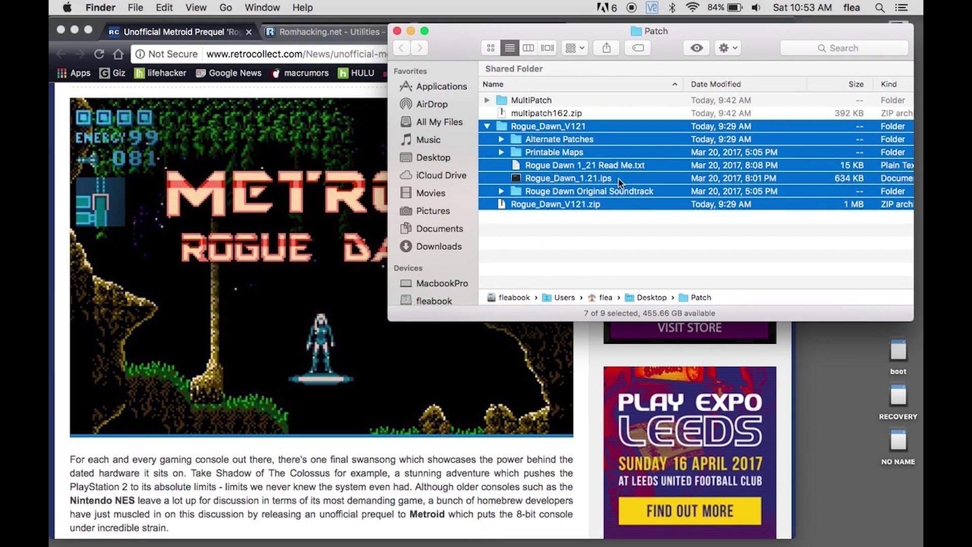
click(606, 230)
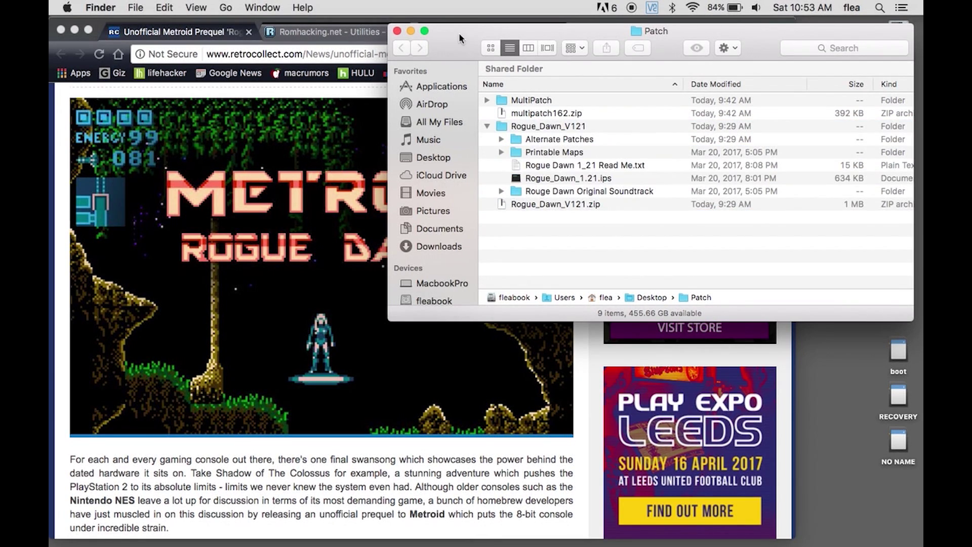
drag(459, 33, 460, 29)
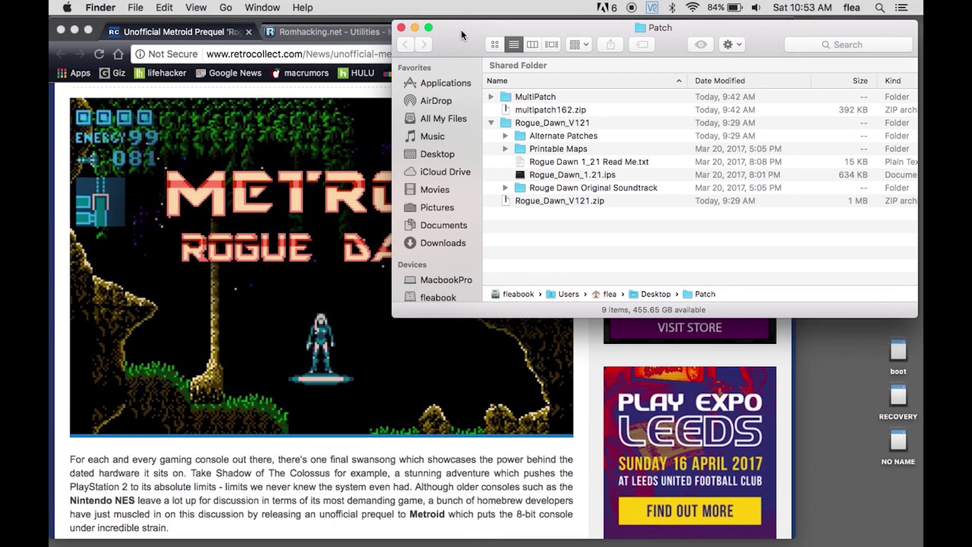
Switch Chrome to the Romhacking.net MultiPatch 1.6.2 page and select its address
click(379, 36)
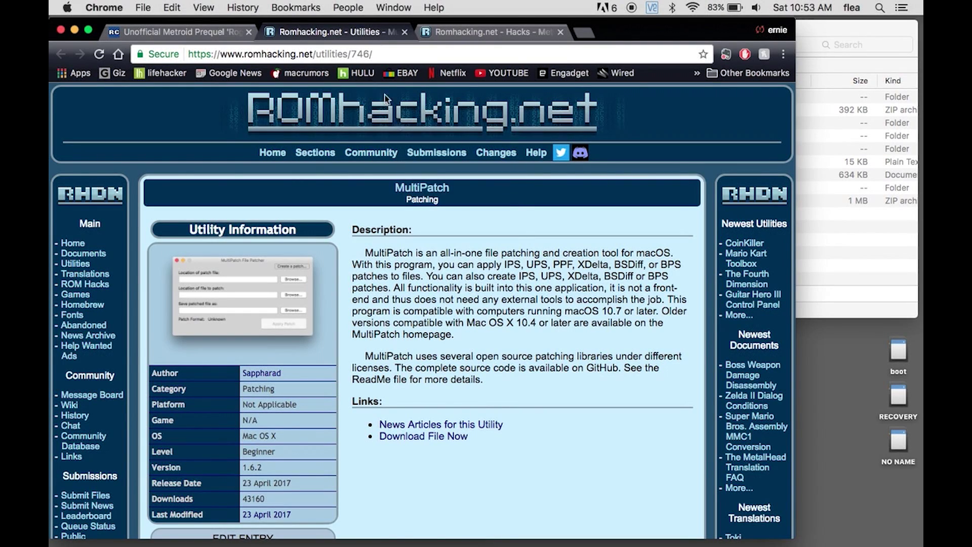
click(219, 48)
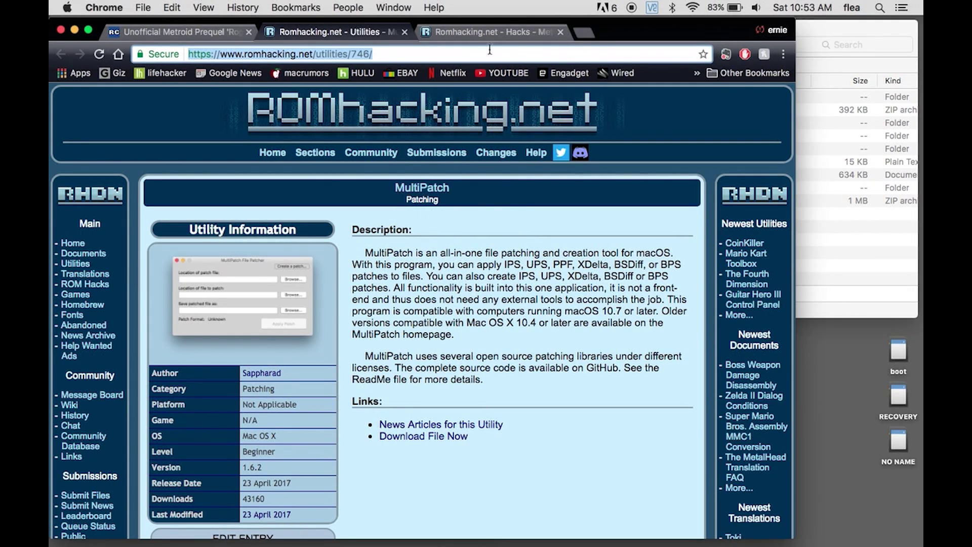
Expand the MultiPatch folder inside Patch and select the MultiPatch app
click(834, 35)
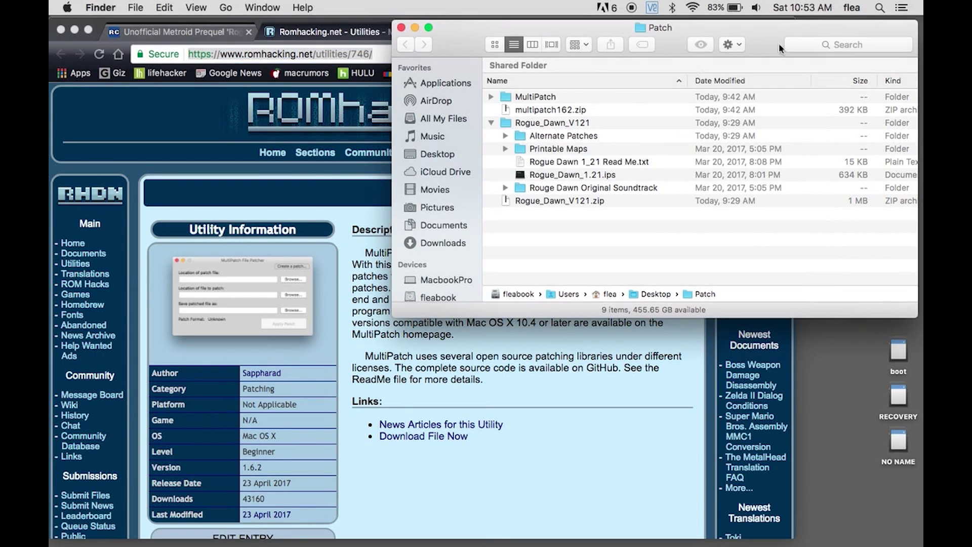
click(533, 95)
click(491, 96)
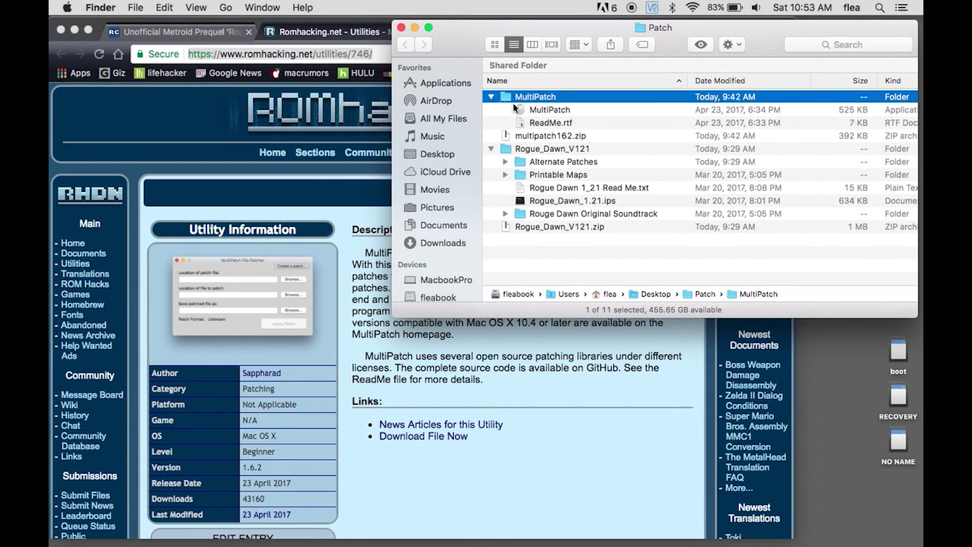
click(557, 109)
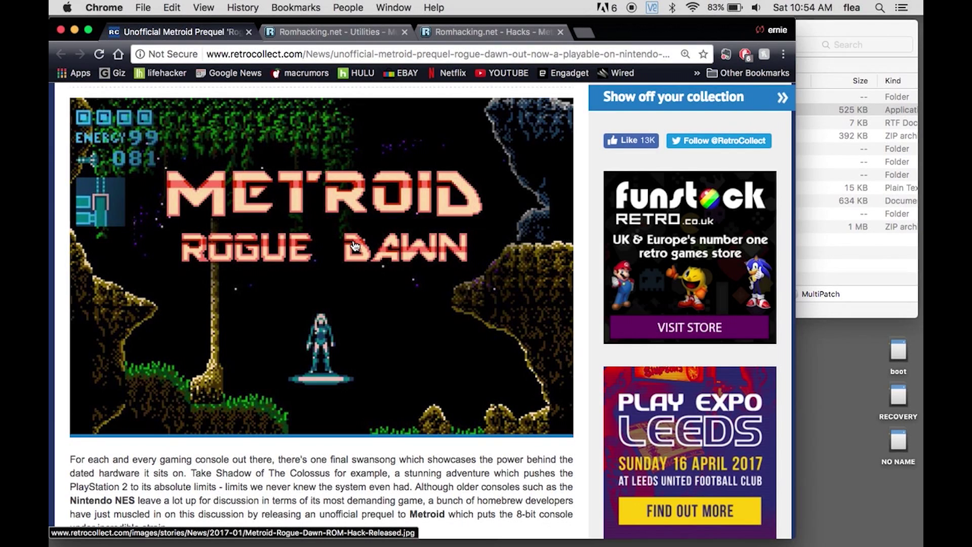
Move Chrome aside and bring up the NES folder, leaving Metroid (USA).nes unrenamed
drag(722, 28, 761, 435)
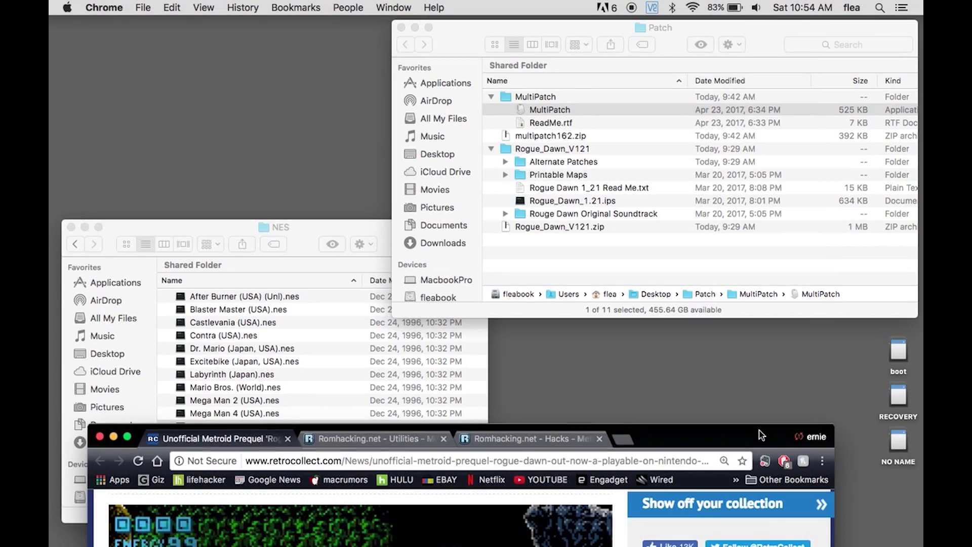
click(306, 229)
key(Return)
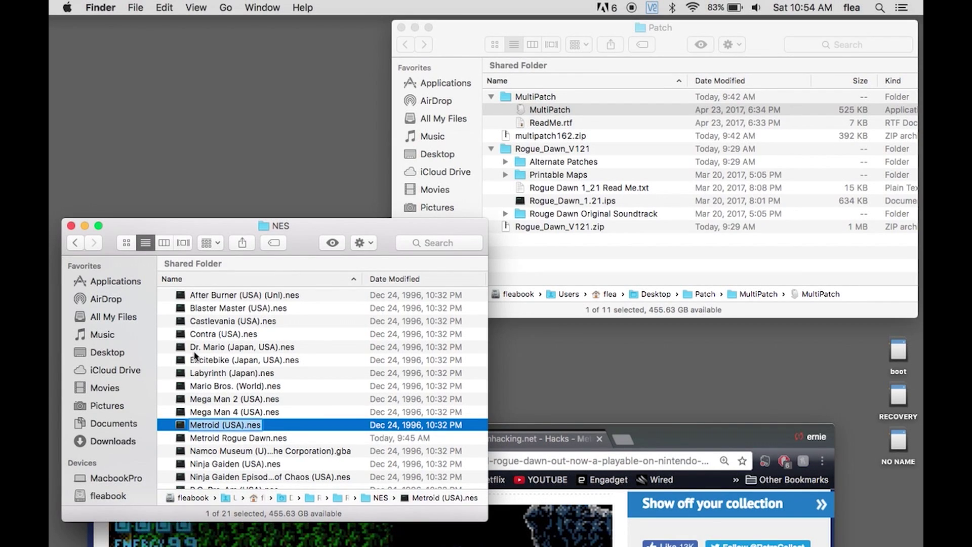
click(170, 427)
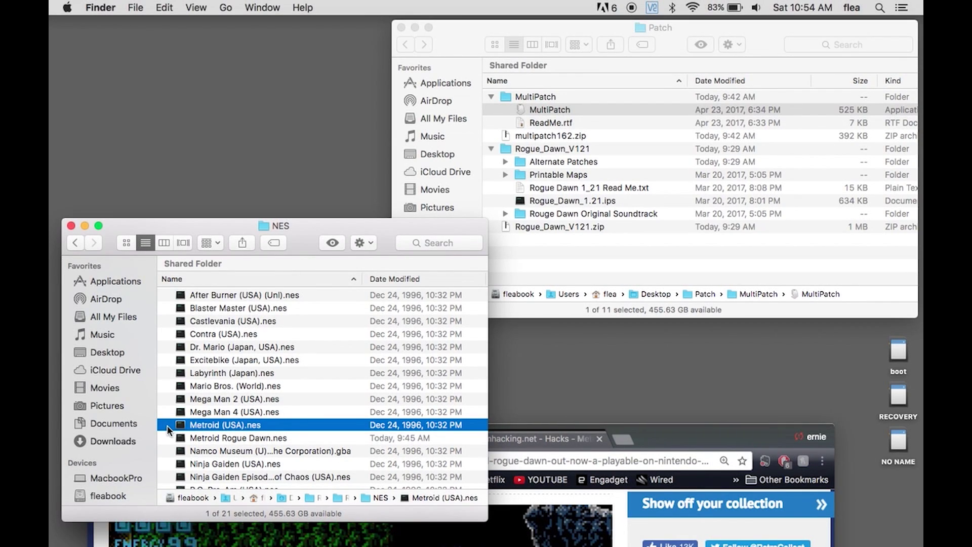
drag(306, 247, 294, 235)
Select the MultiPatch and Rogue_Dawn_V121 folders and try launching MultiPatch, dismissing the warning
click(663, 39)
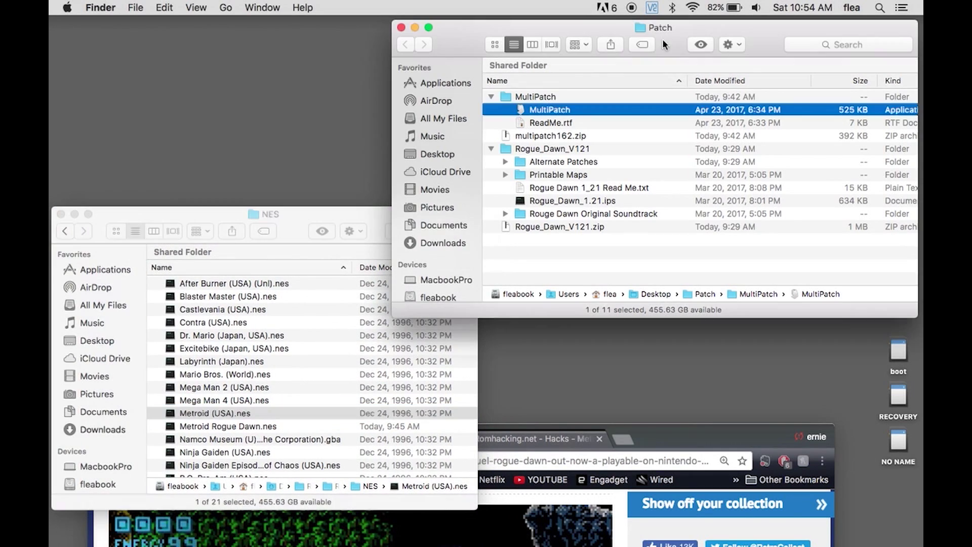
click(541, 98)
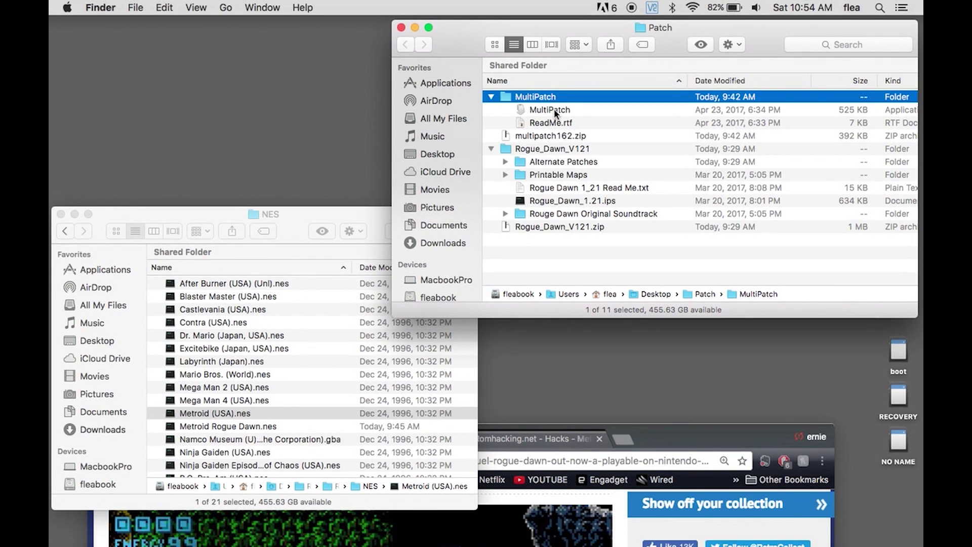
click(535, 150)
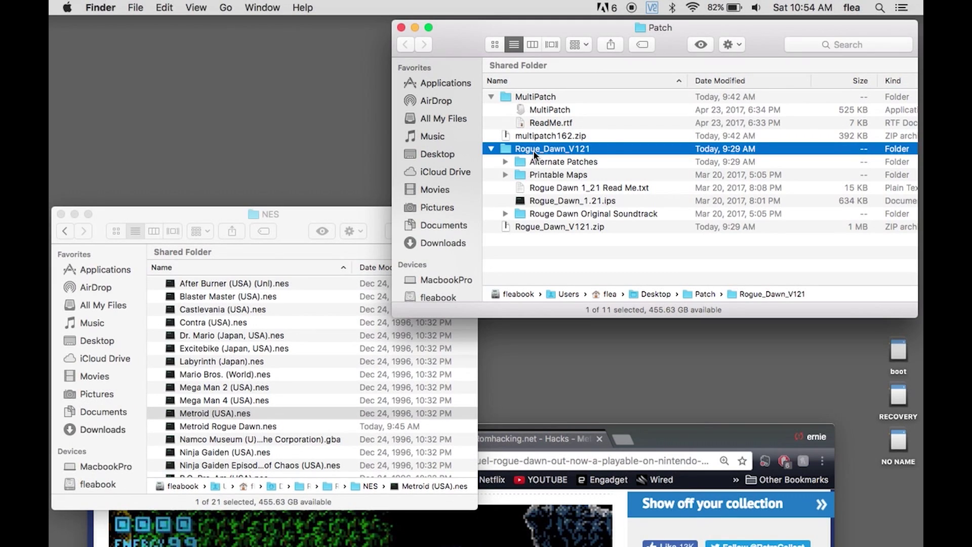
double_click(551, 115)
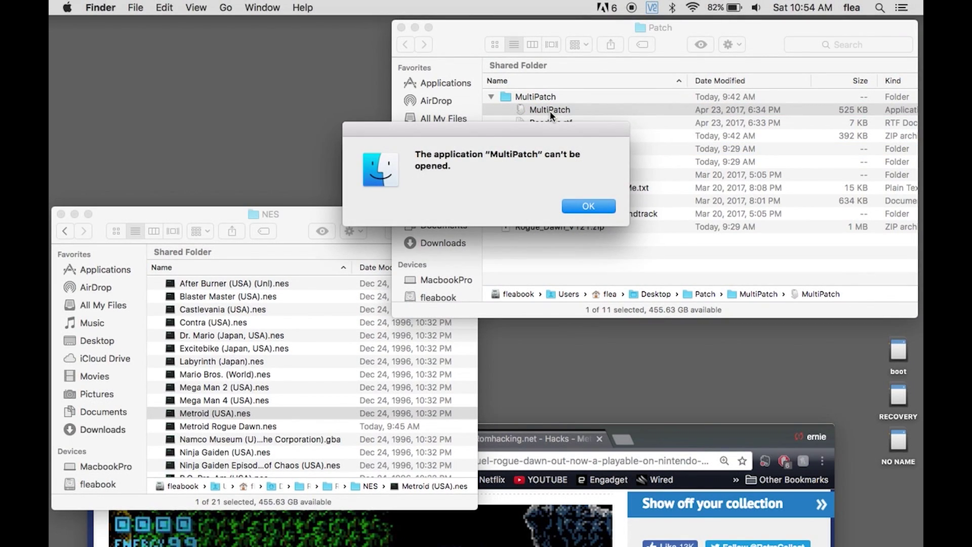
click(578, 204)
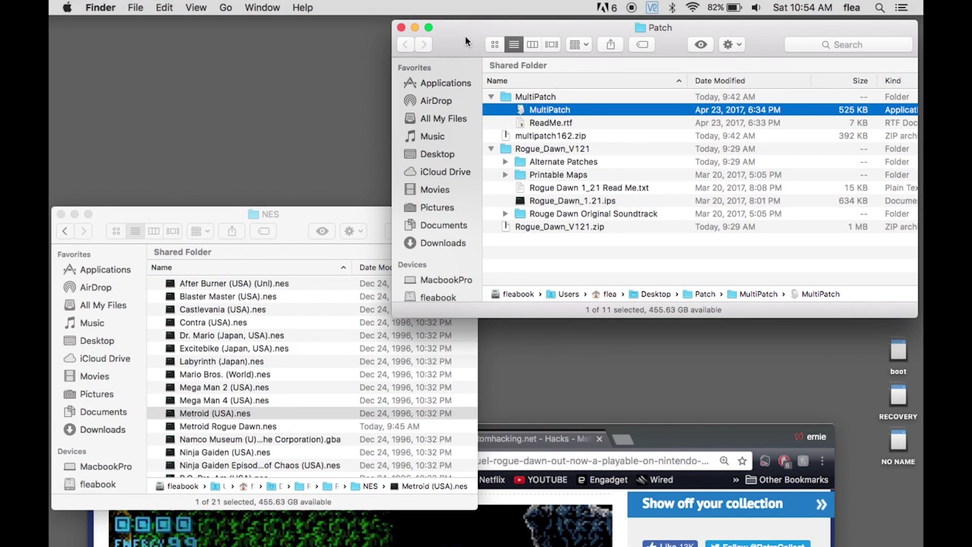
Launch MultiPatch and load Desktop > Patch > Rogue_Dawn_V121 > Rogue_Dawn_1.21.ips as the IPS patch
double_click(550, 111)
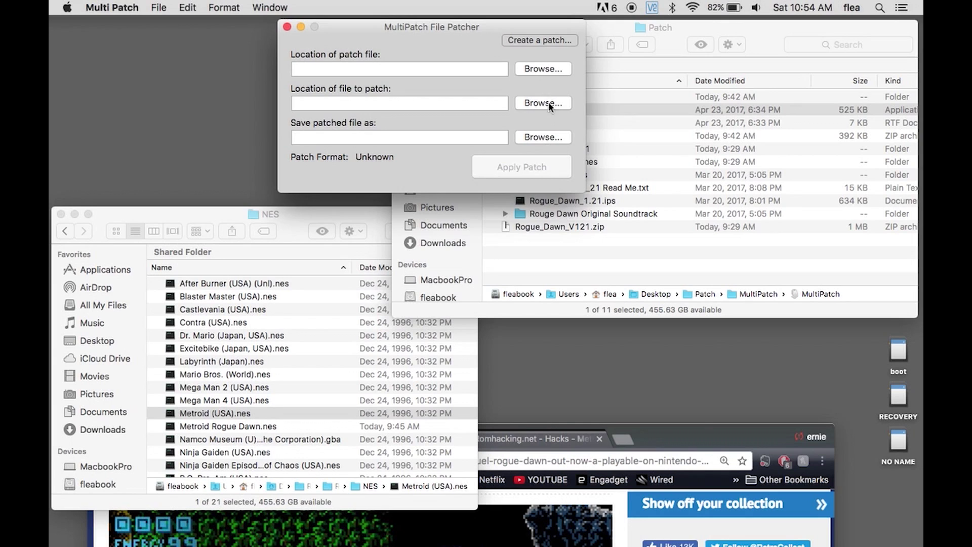
drag(461, 26, 265, 30)
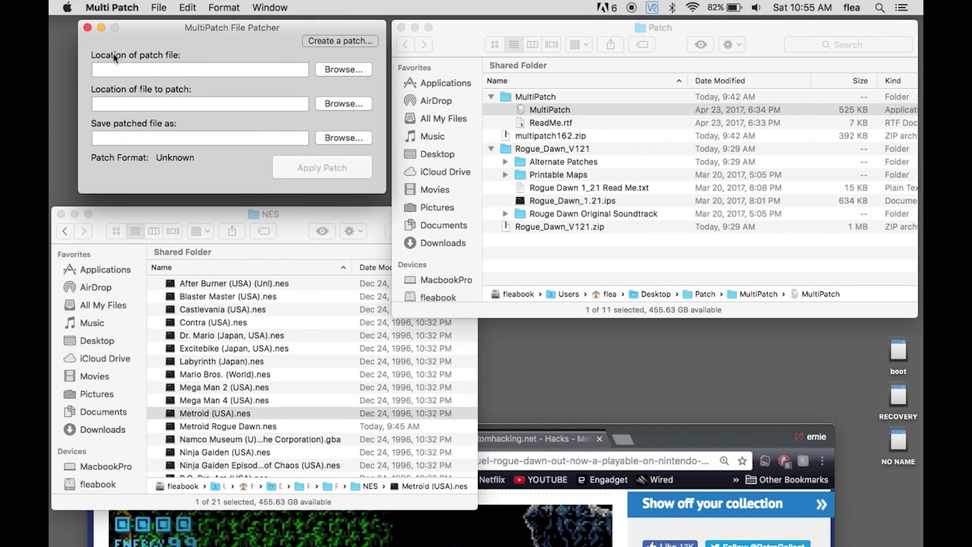
click(347, 72)
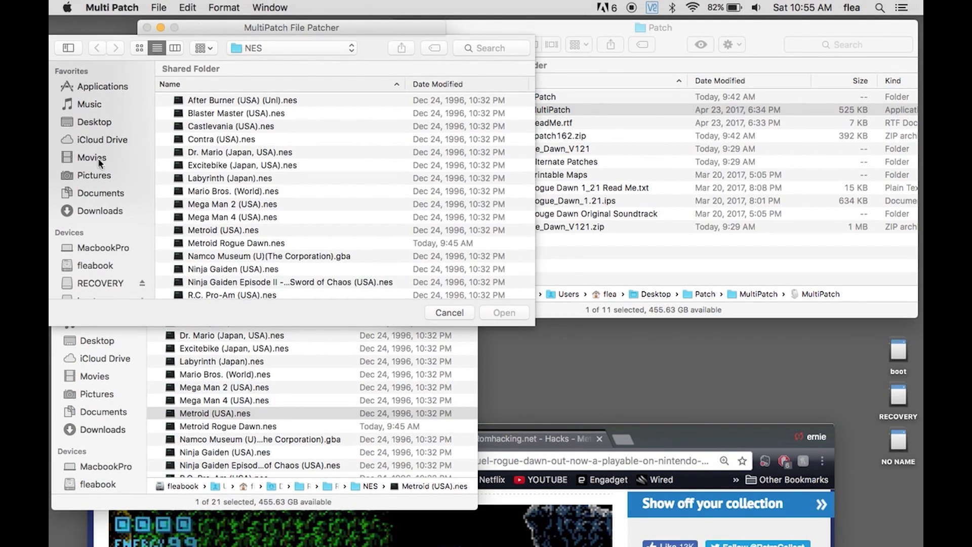
click(92, 210)
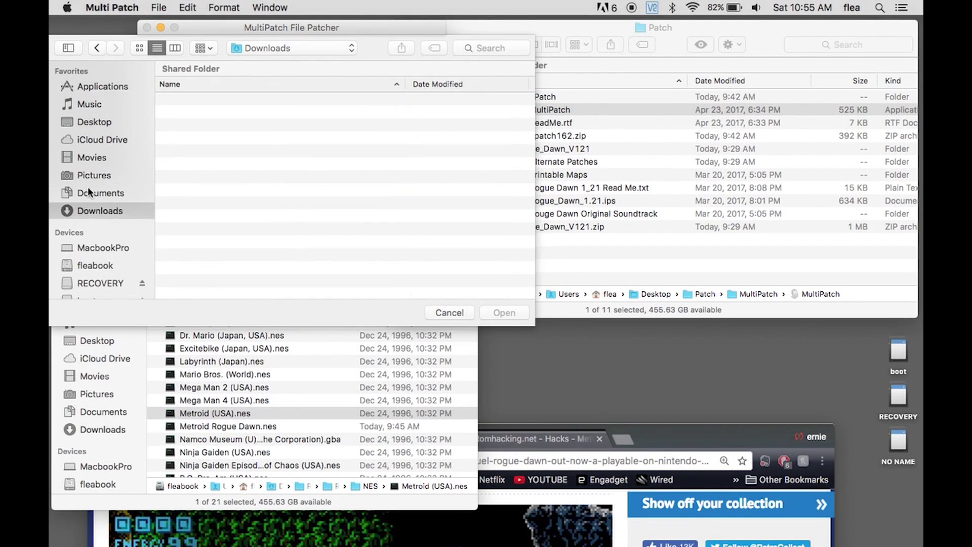
click(81, 121)
double_click(196, 204)
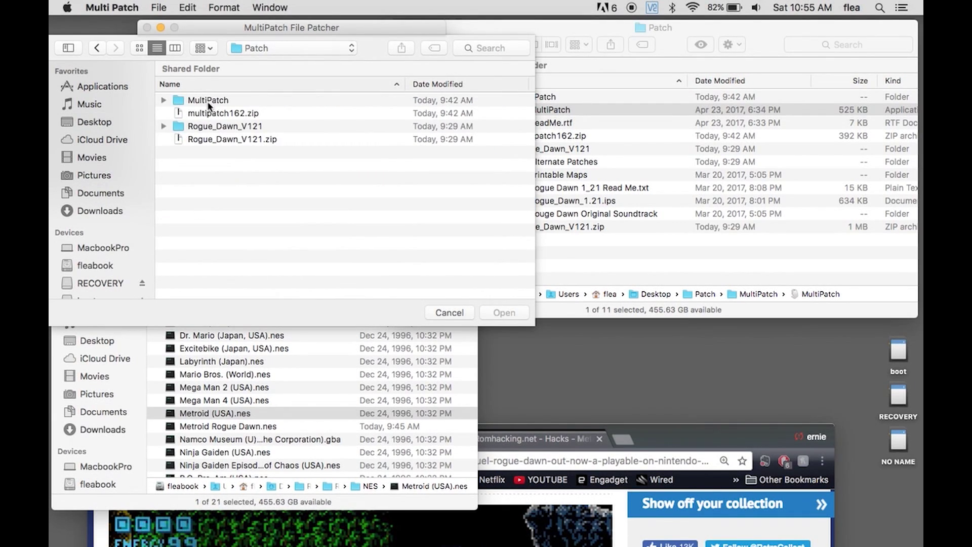
click(163, 125)
click(163, 125)
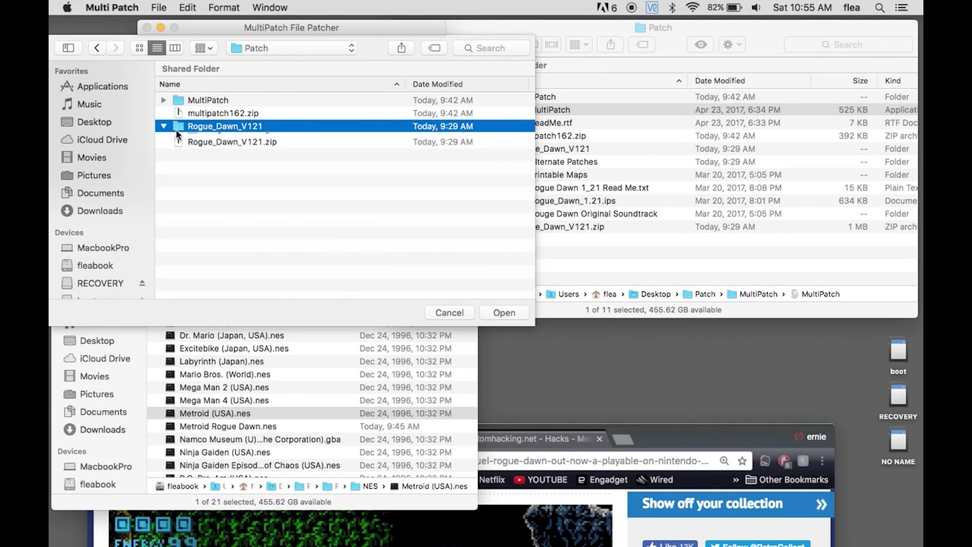
click(265, 179)
click(508, 312)
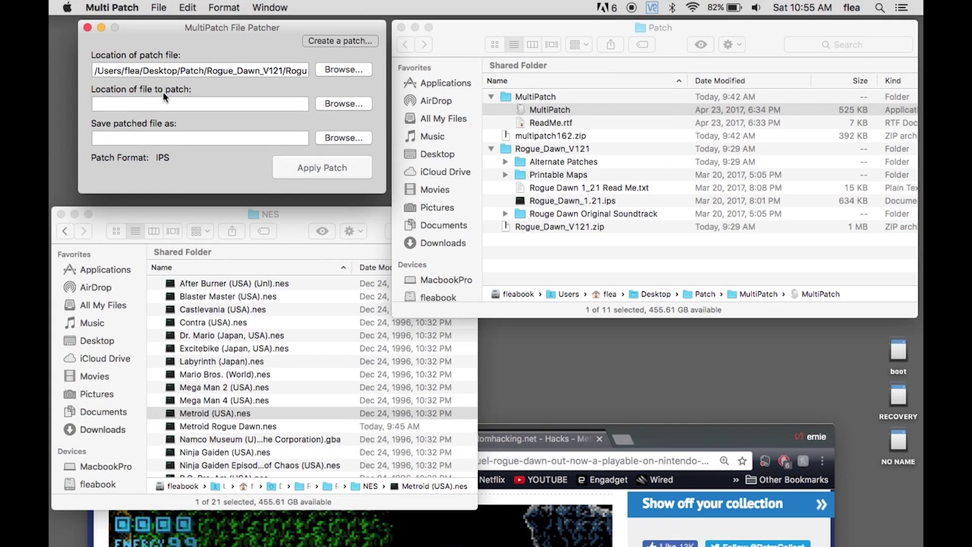
Pick Metroid (USA).nes from Downloads > ROMS > NES as the file to patch
click(350, 103)
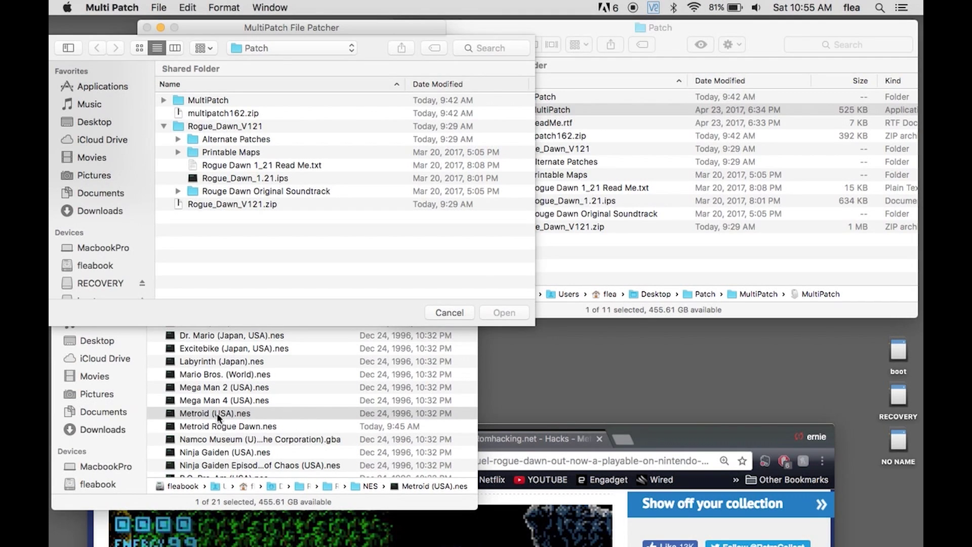
click(94, 208)
scroll(218, 215, down, 10)
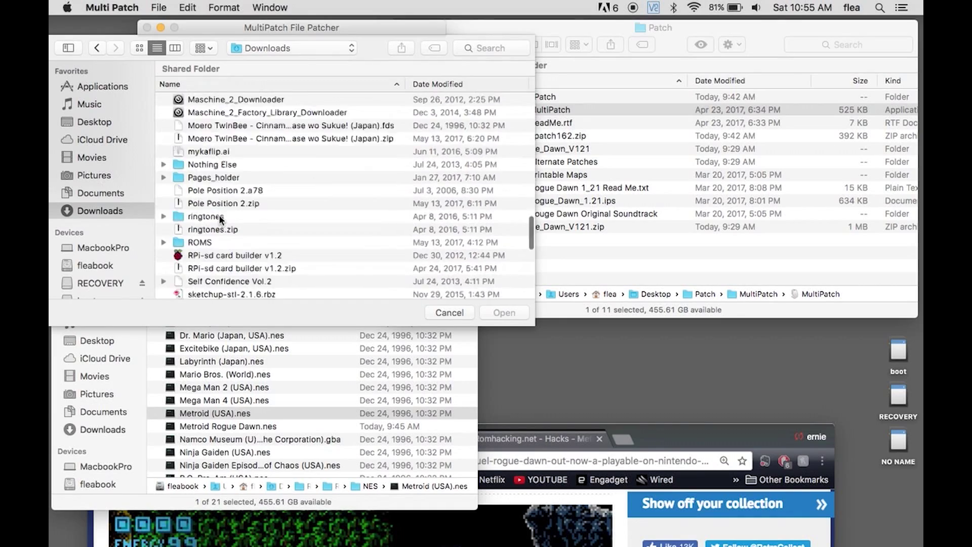
scroll(219, 215, down, 3)
double_click(213, 158)
scroll(218, 152, down, 5)
double_click(213, 147)
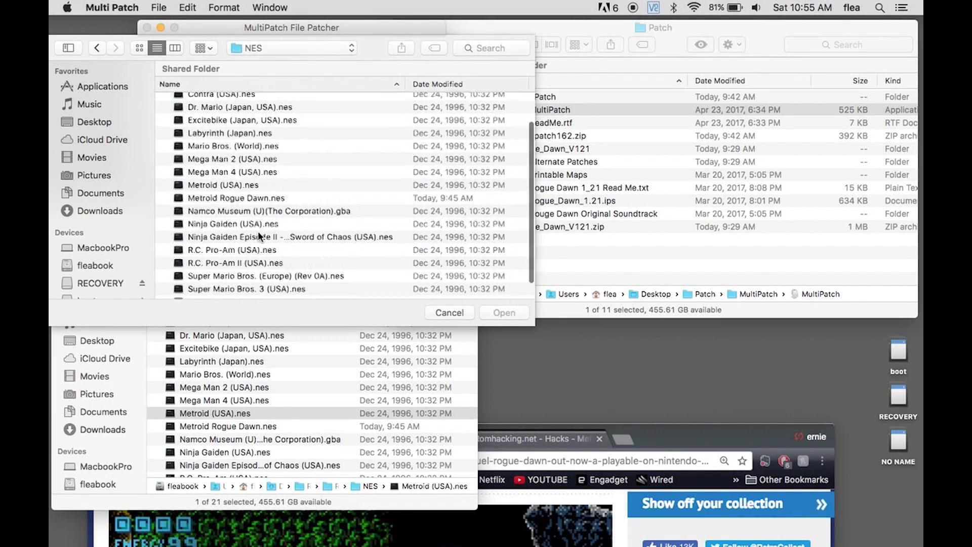
scroll(243, 192, down, 1)
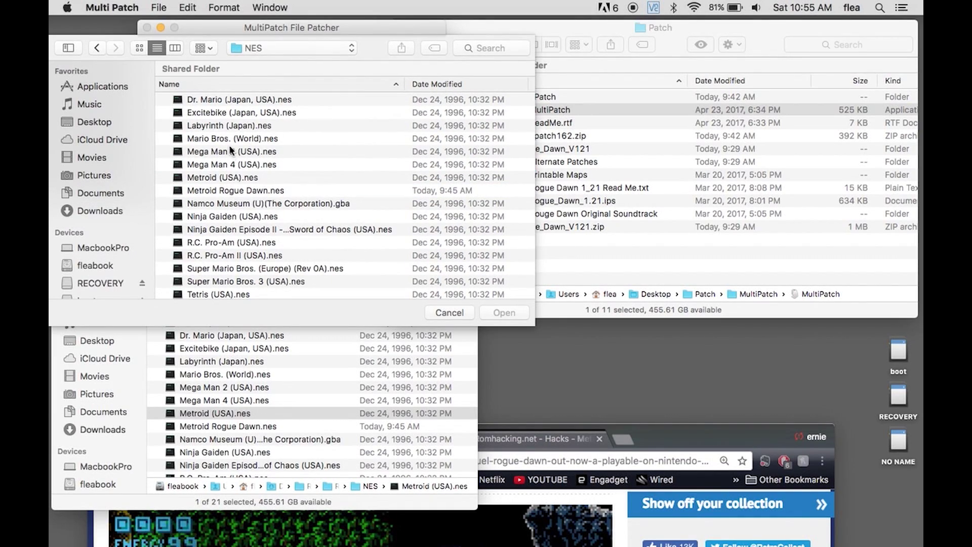
click(201, 178)
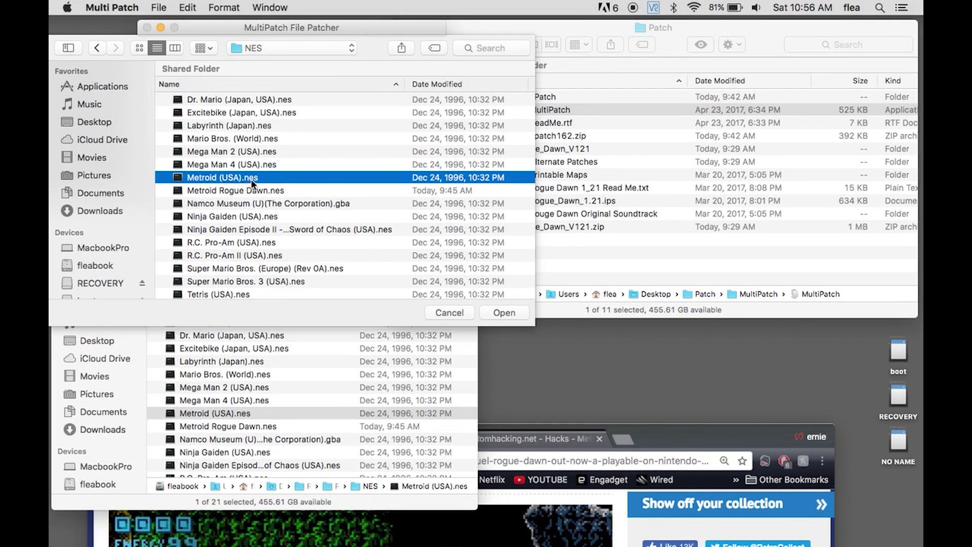
click(502, 314)
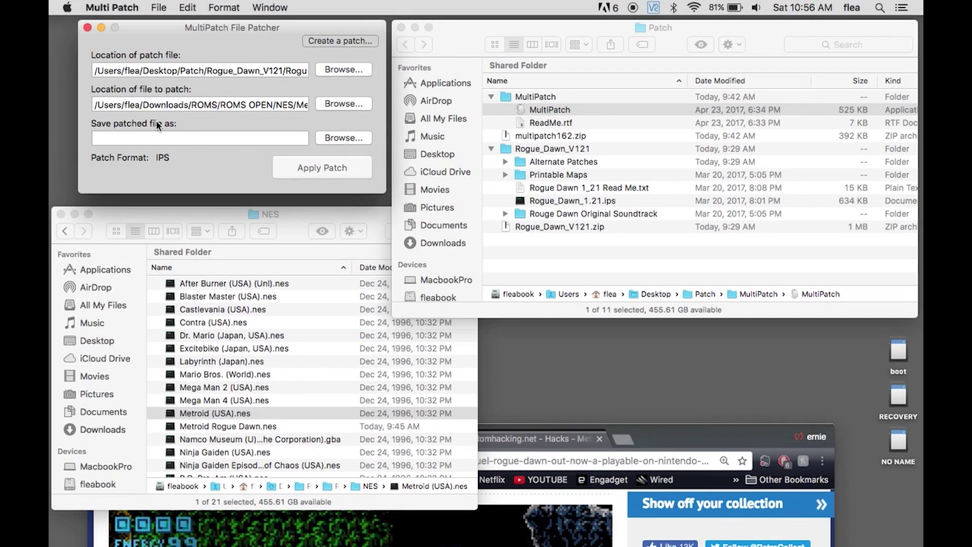
Name the patched output 'Metroid Rogue Dawn' and save it in the NES folder
click(332, 139)
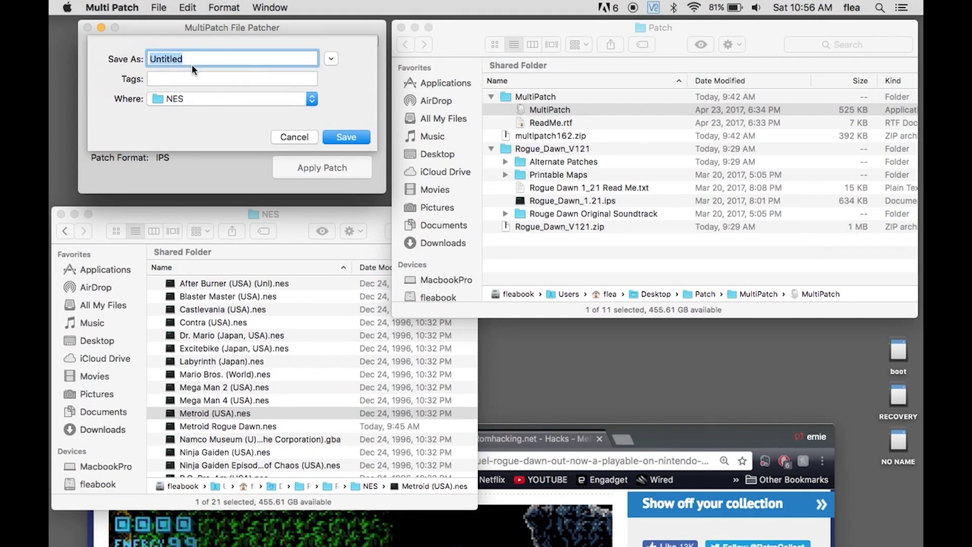
text(Metroid P)
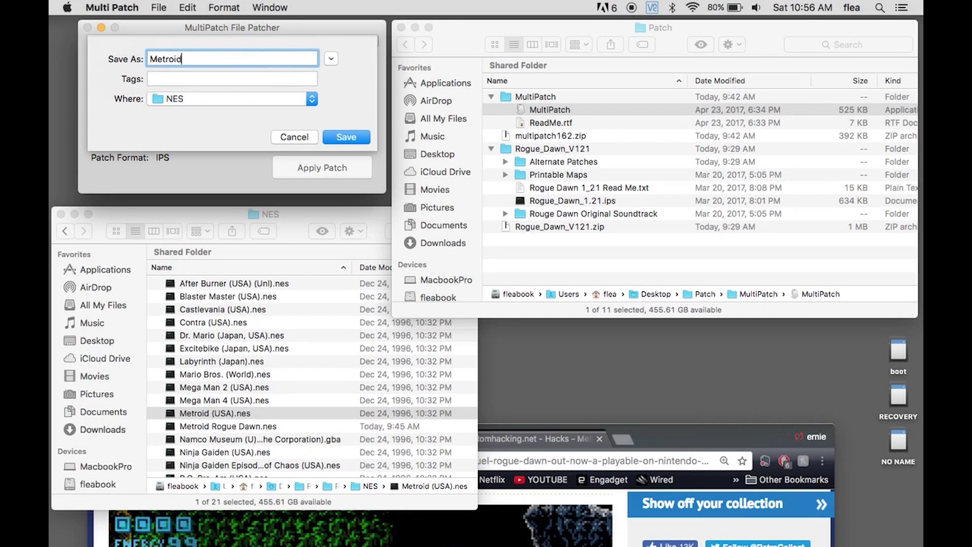
text(R)
key(BackSpace)
key(BackSpace)
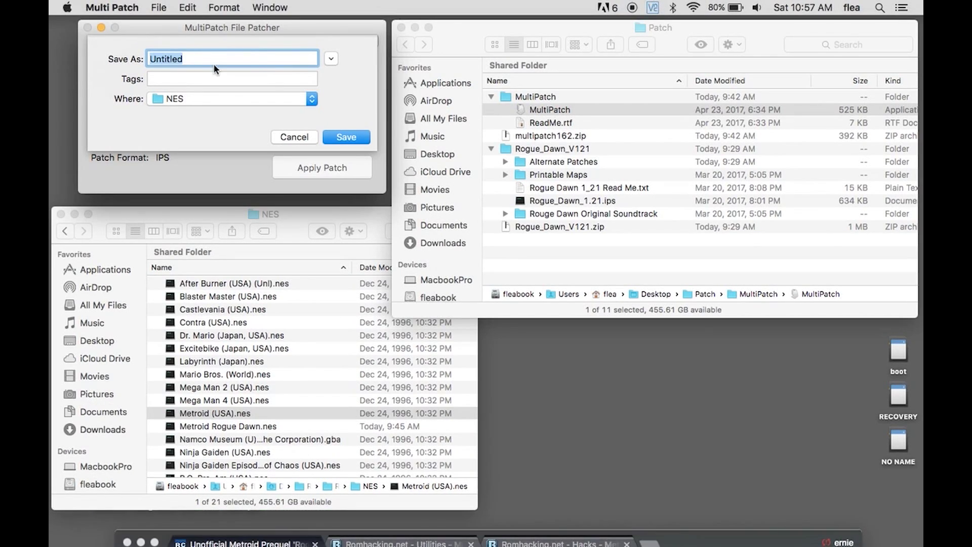
text(Met)
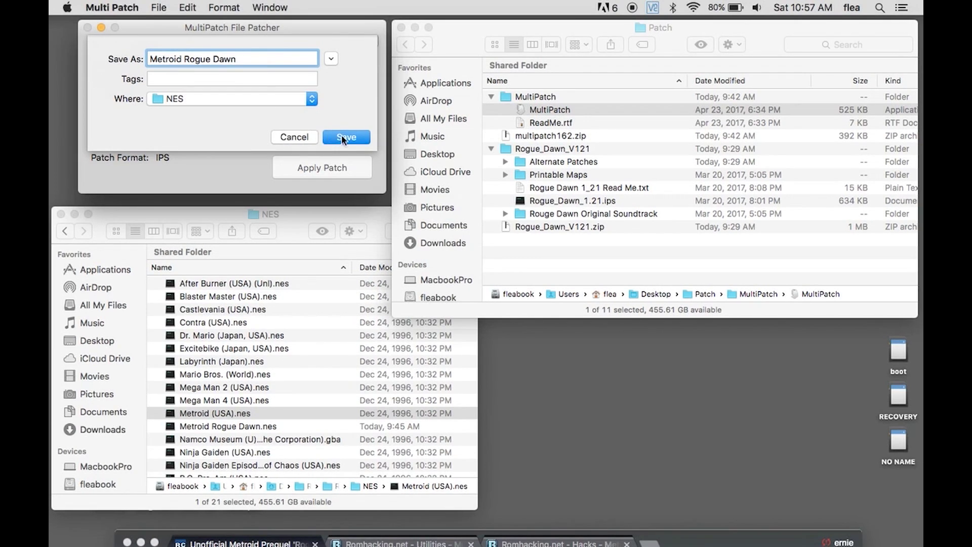
click(341, 136)
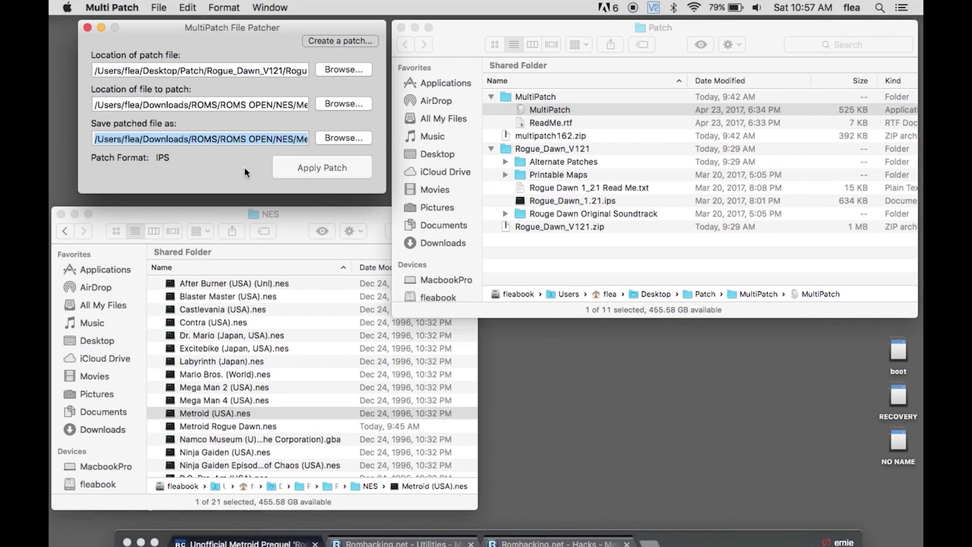
Apply the patch, then select the new 'Metroid Rogue Dawn .nes' in the NES folder to rename it
click(330, 171)
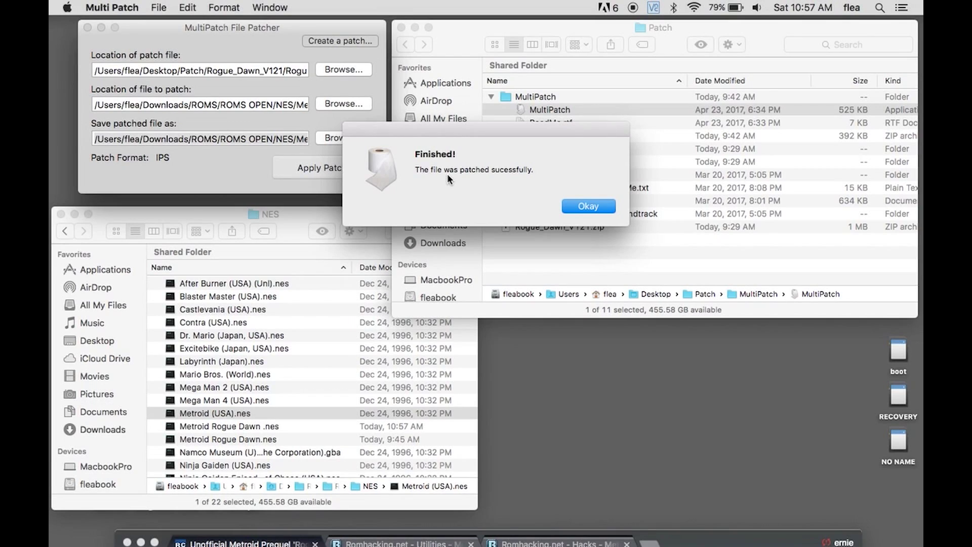
click(589, 207)
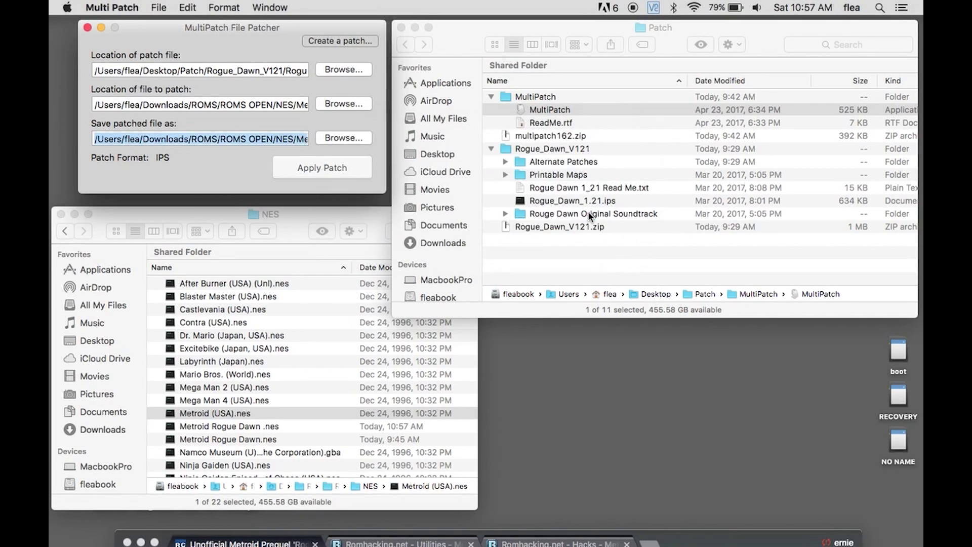
click(298, 413)
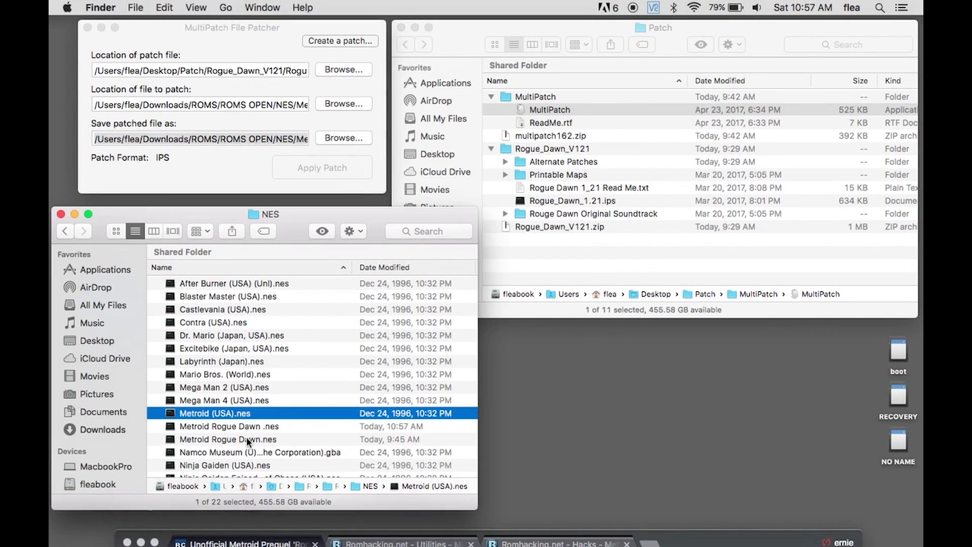
click(247, 439)
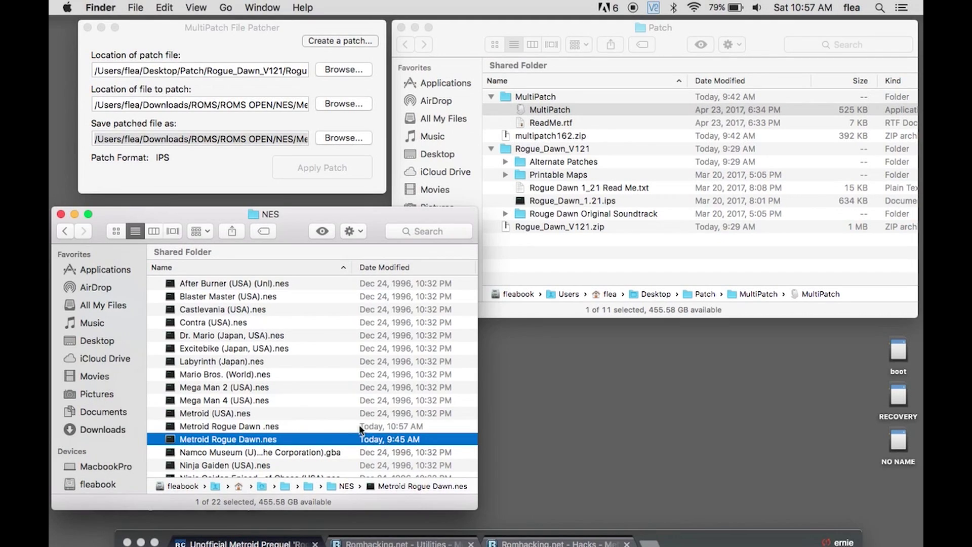
mouse_move(284, 420)
mouse_down()
mouse_move(269, 445)
mouse_move(281, 431)
mouse_up()
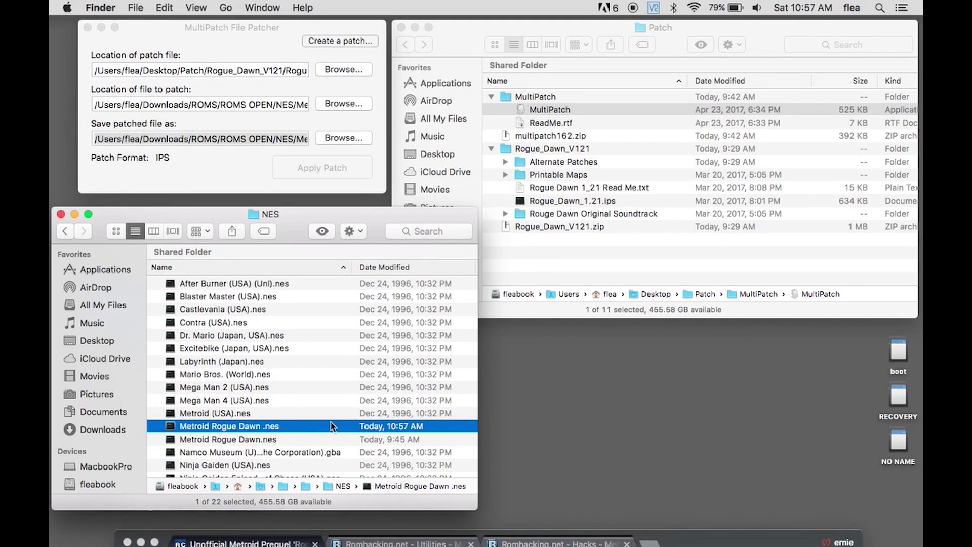
click(230, 427)
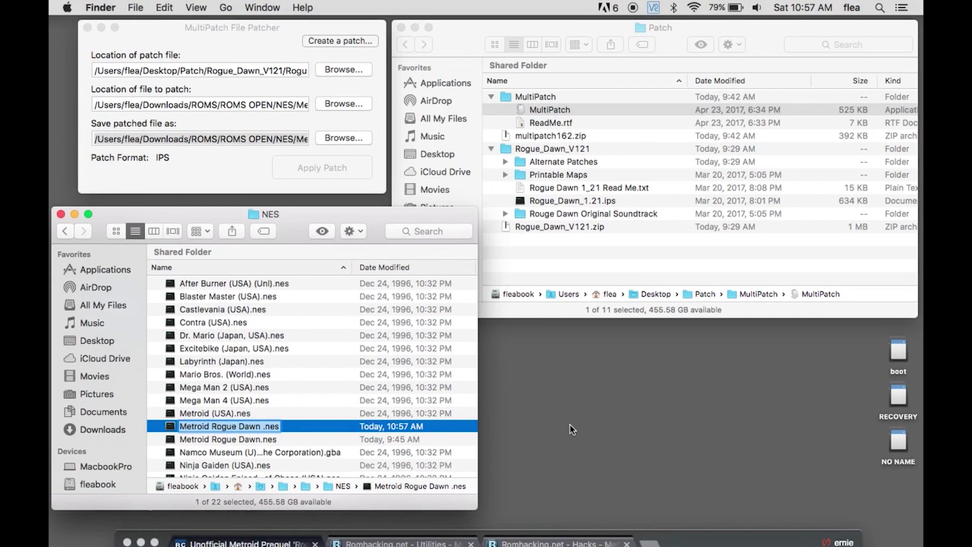
click(679, 534)
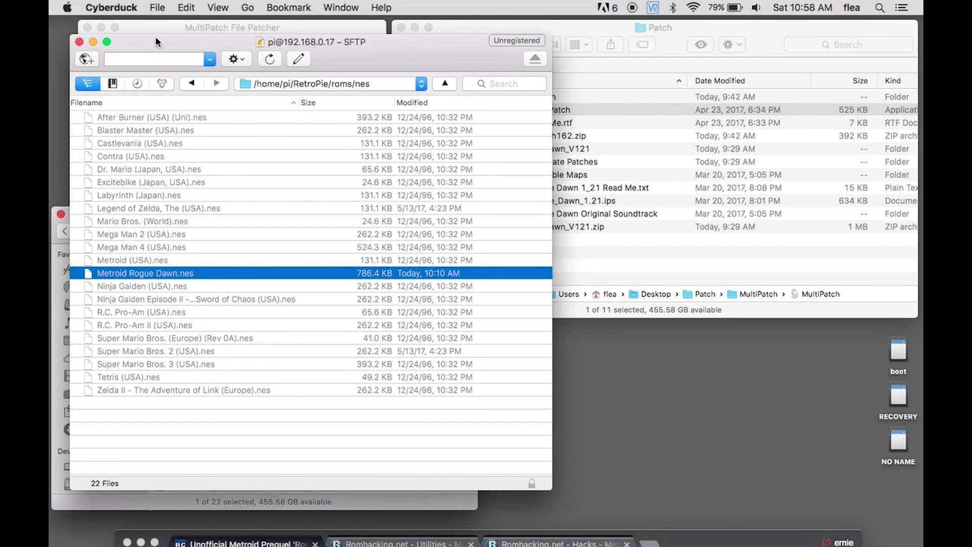
drag(156, 37, 515, 41)
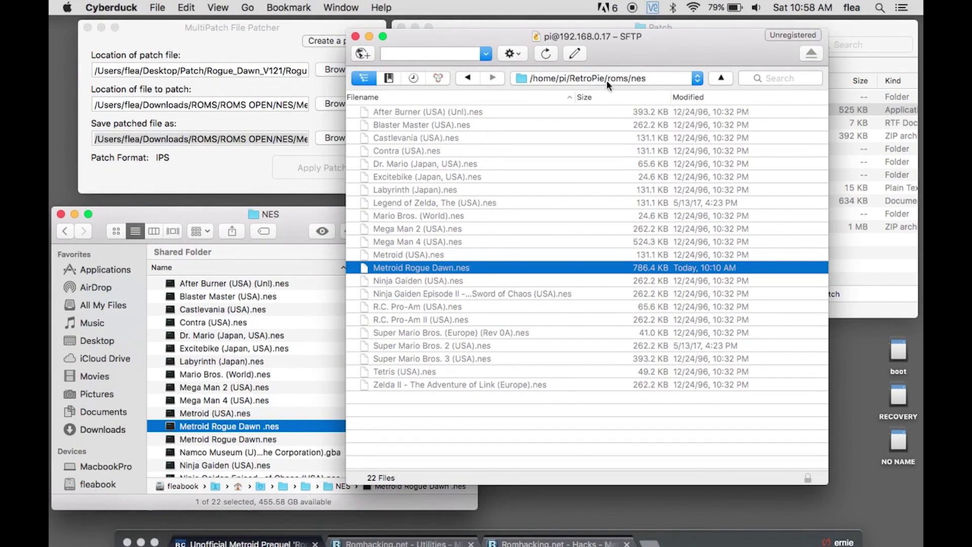
drag(654, 46, 621, 46)
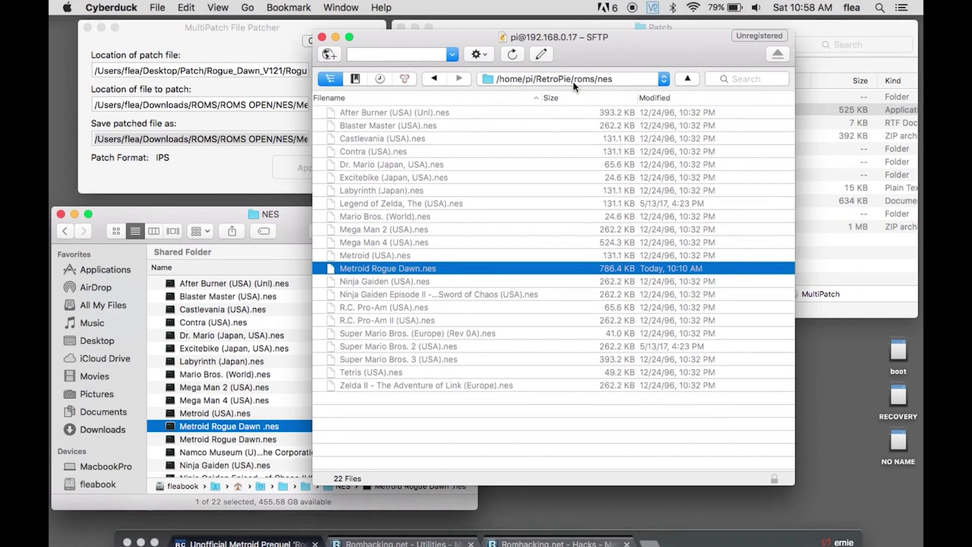
click(351, 268)
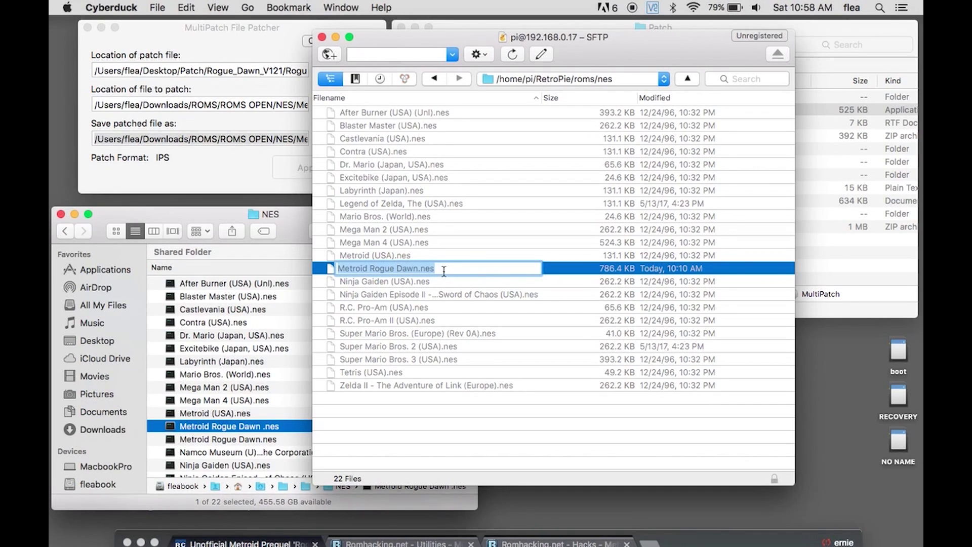
click(335, 37)
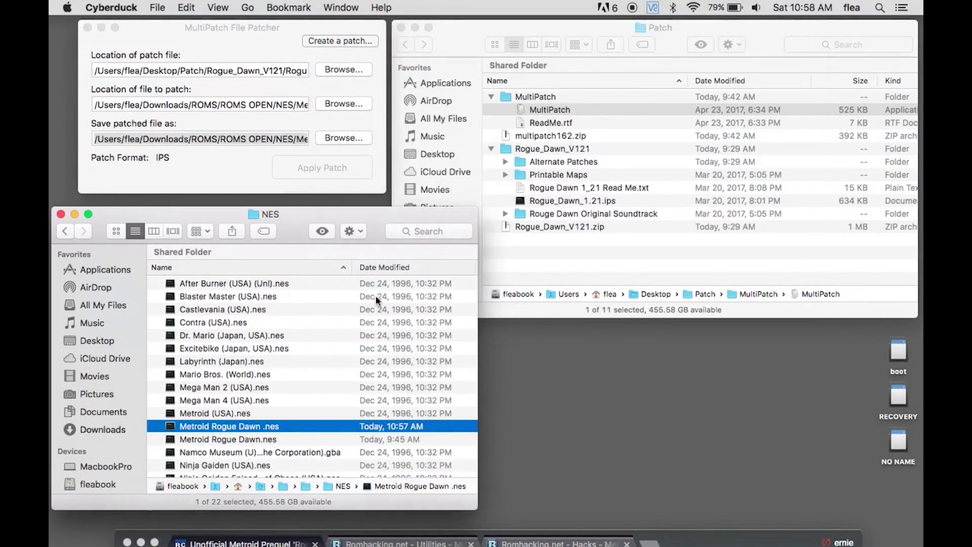
drag(372, 229, 373, 221)
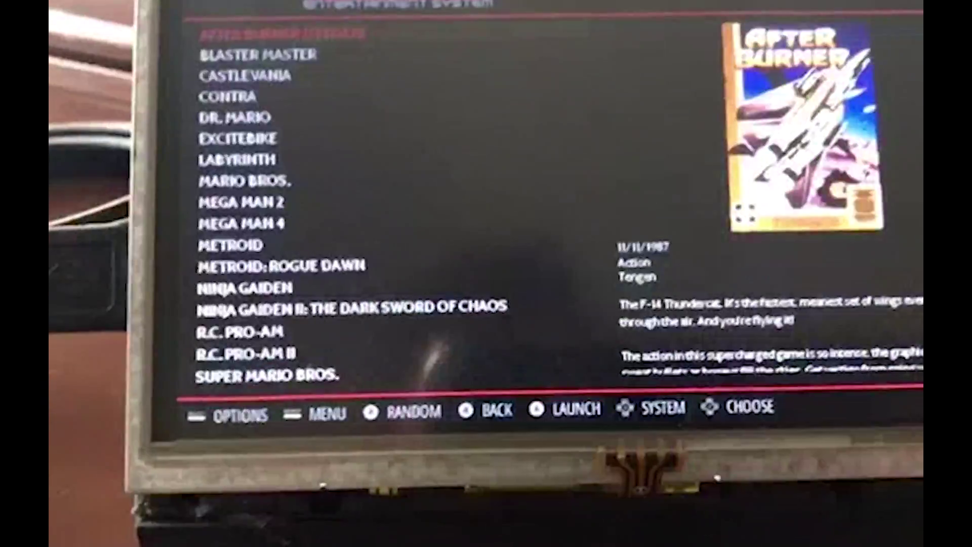
Move down the NES game list to METROID: ROGUE DAWN
key(Down)
key(Down)
key(Down)
key(Down)
key(Down)
key(Down)
key(Down)
key(Down)
key(Down)
key(Down)
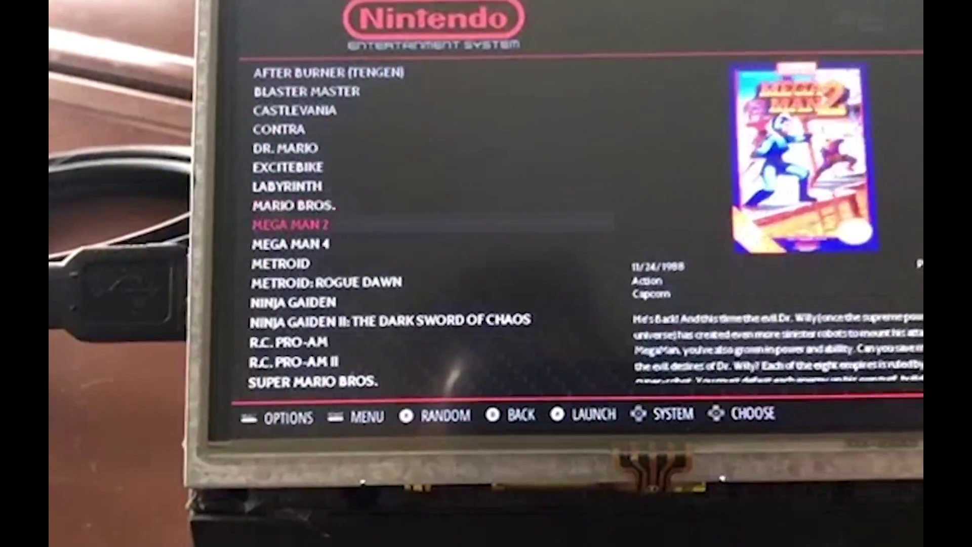
key(Down)
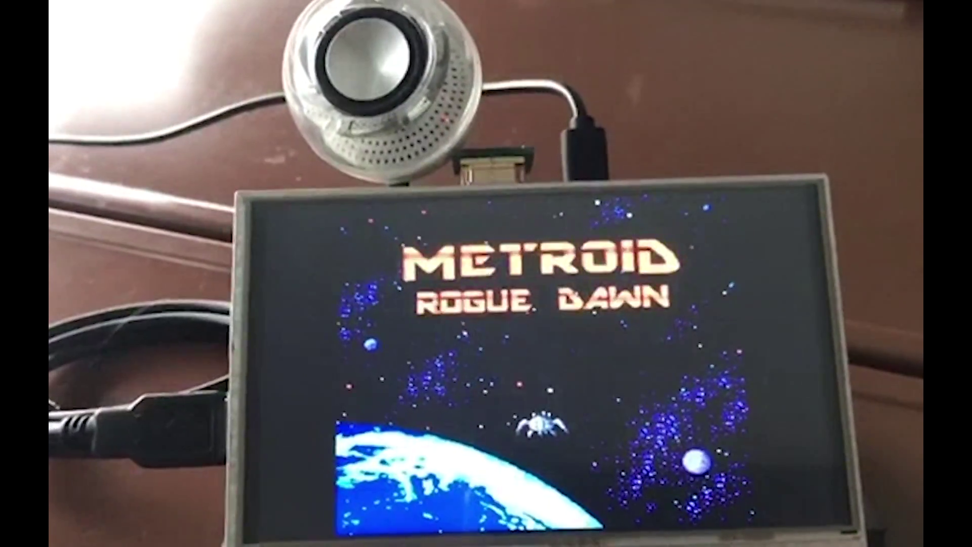
Start a new game on File 1 and run Samus right to the platform, then back left
key(Return)
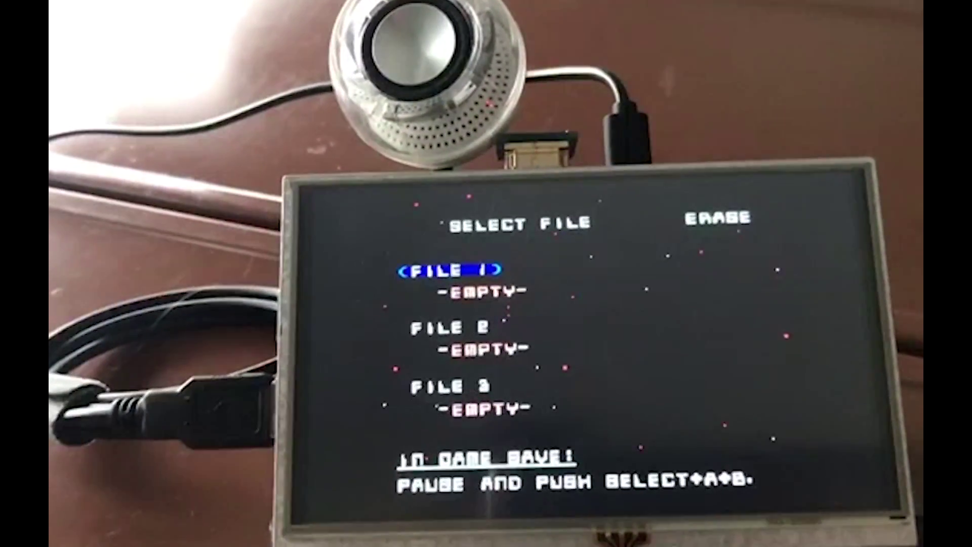
key(Return)
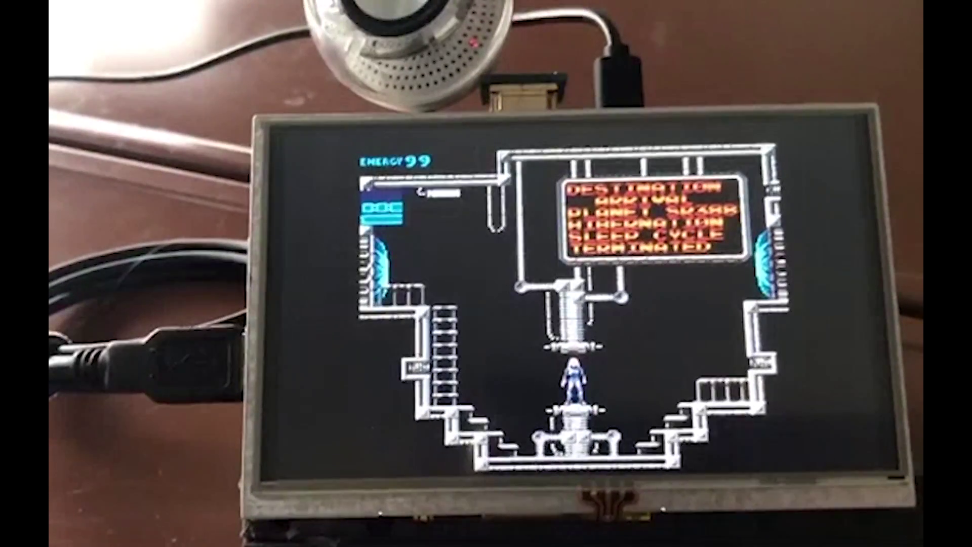
key(Right)
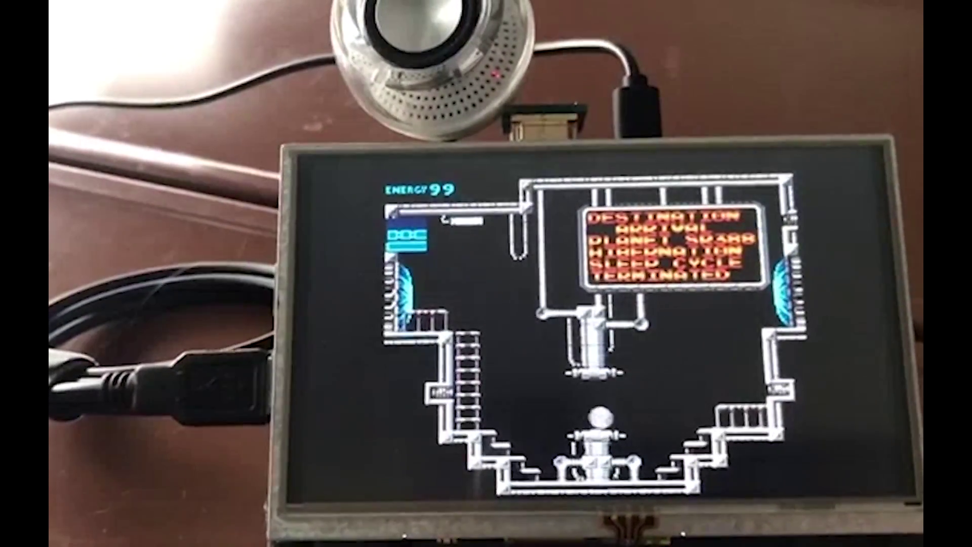
key(Right)
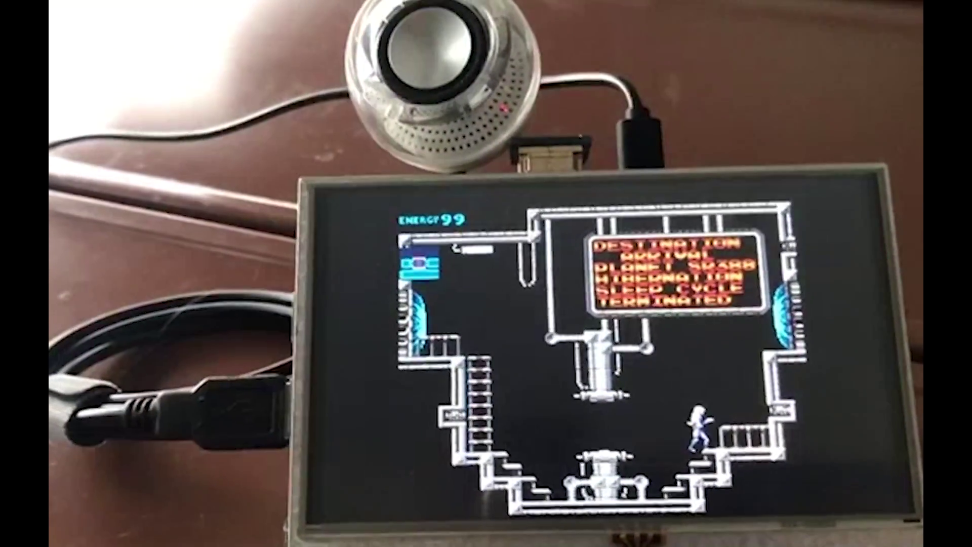
key(Left)
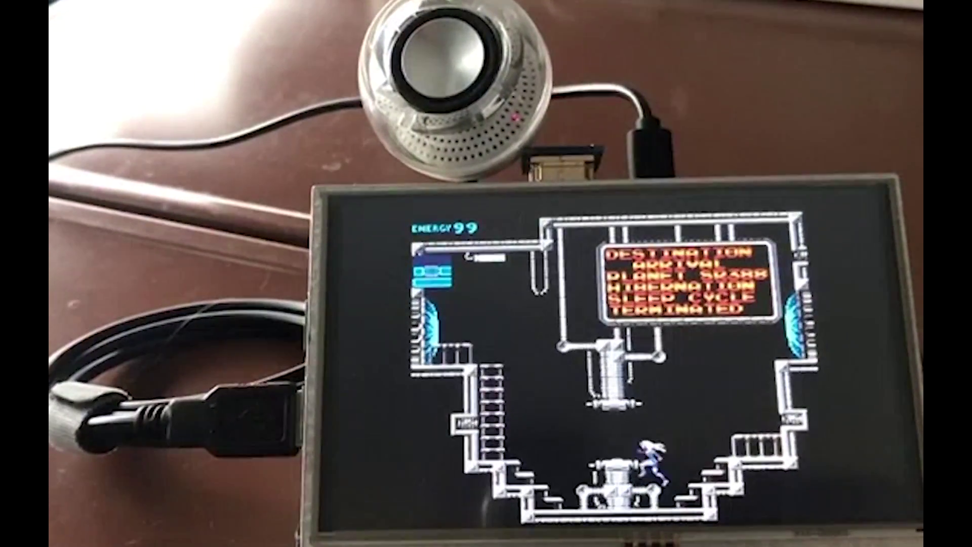